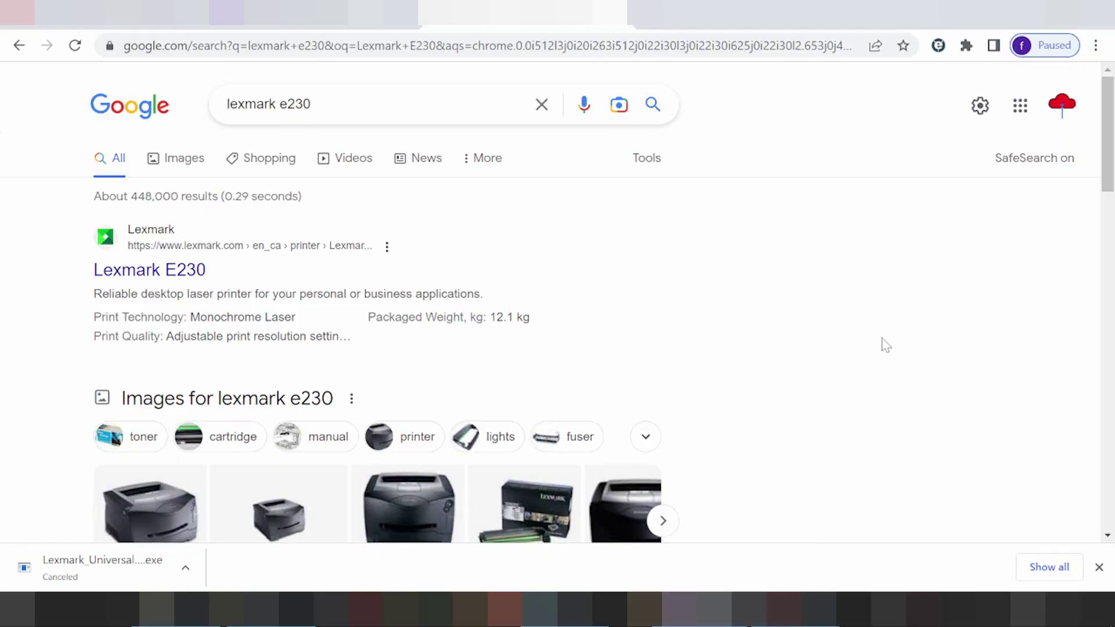
Step: Dismiss the canceled download notice and search for 'lexmark e230 driver dowload'
{"action": "scroll", "coordinate": [811, 294], "scroll_direction": "down", "scroll_amount": 1}
{"action": "scroll", "coordinate": [815, 296], "scroll_direction": "up", "scroll_amount": 1}
{"action": "left_click", "coordinate": [1099, 568]}
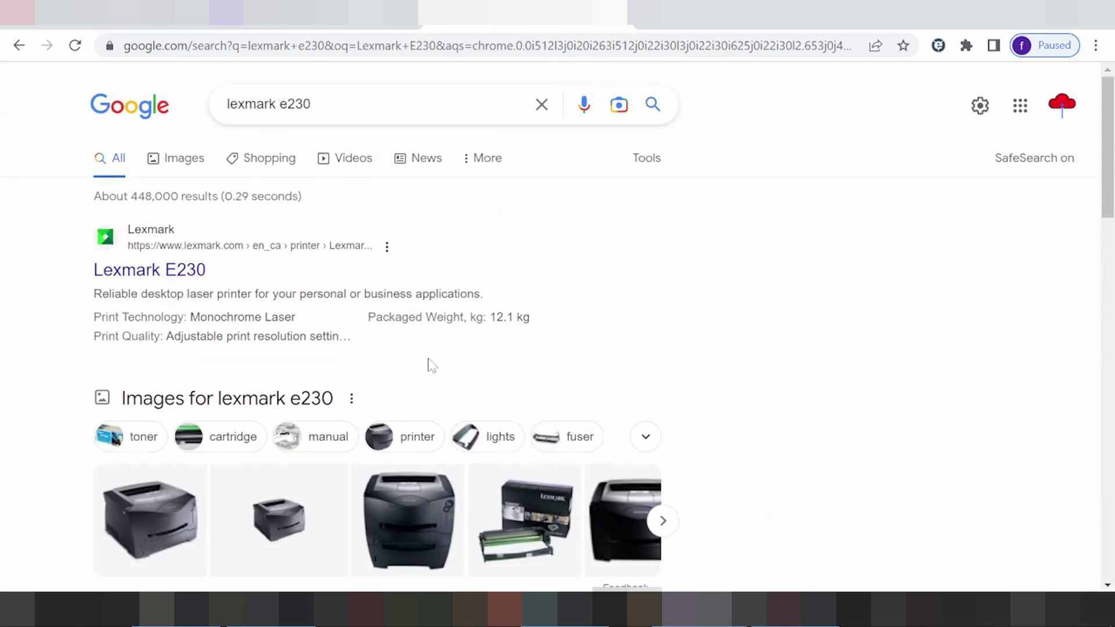
{"action": "left_click", "coordinate": [275, 104]}
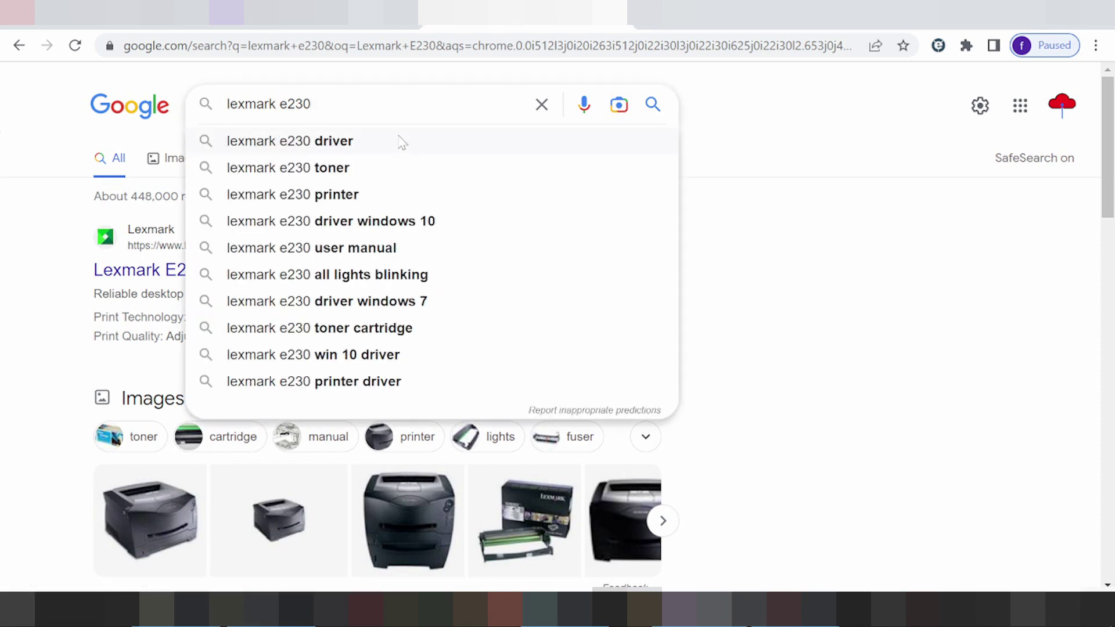
{"action": "type", "text": "driver dow"}
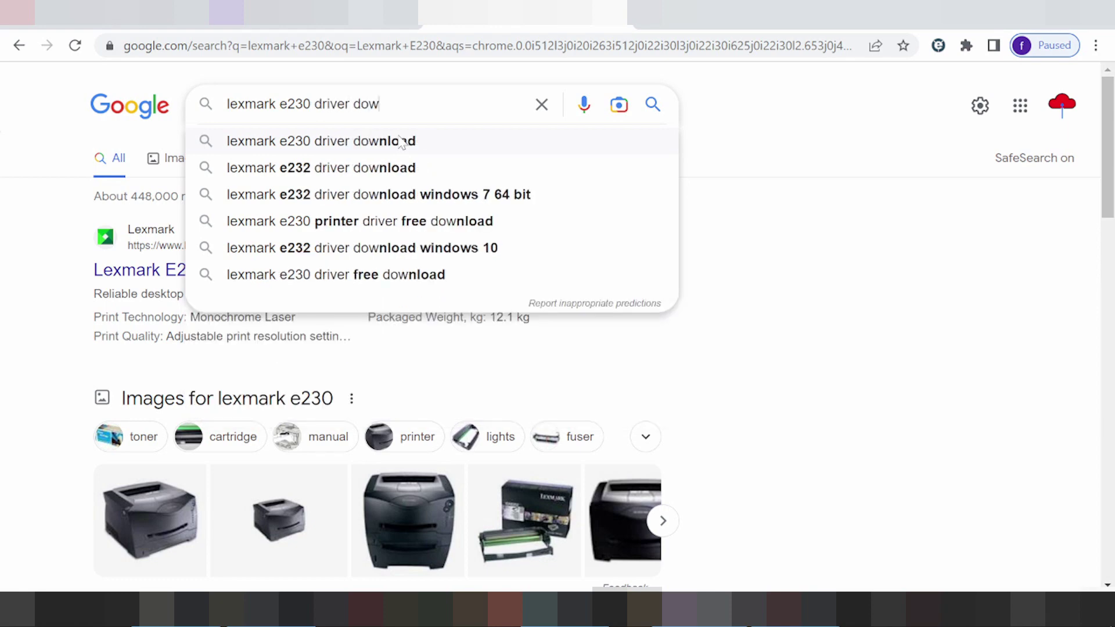
{"action": "type", "text": "load"}
{"action": "key", "text": "Return"}
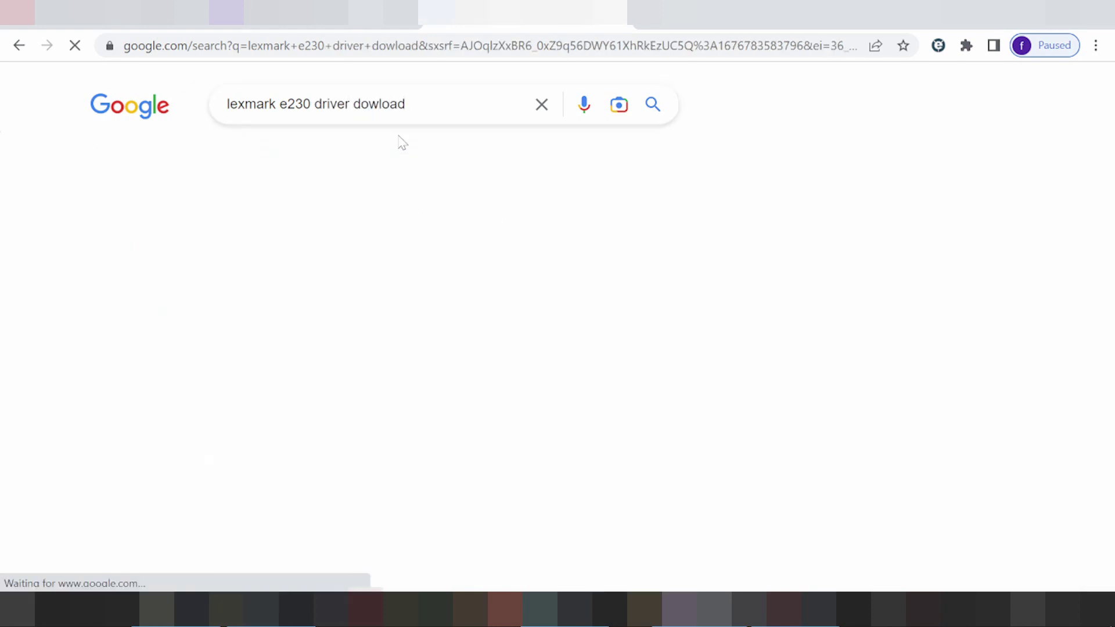
Step: Correct the query to 'lexmark e230 driver download', rerun it, and review the results
{"action": "left_click", "coordinate": [378, 104]}
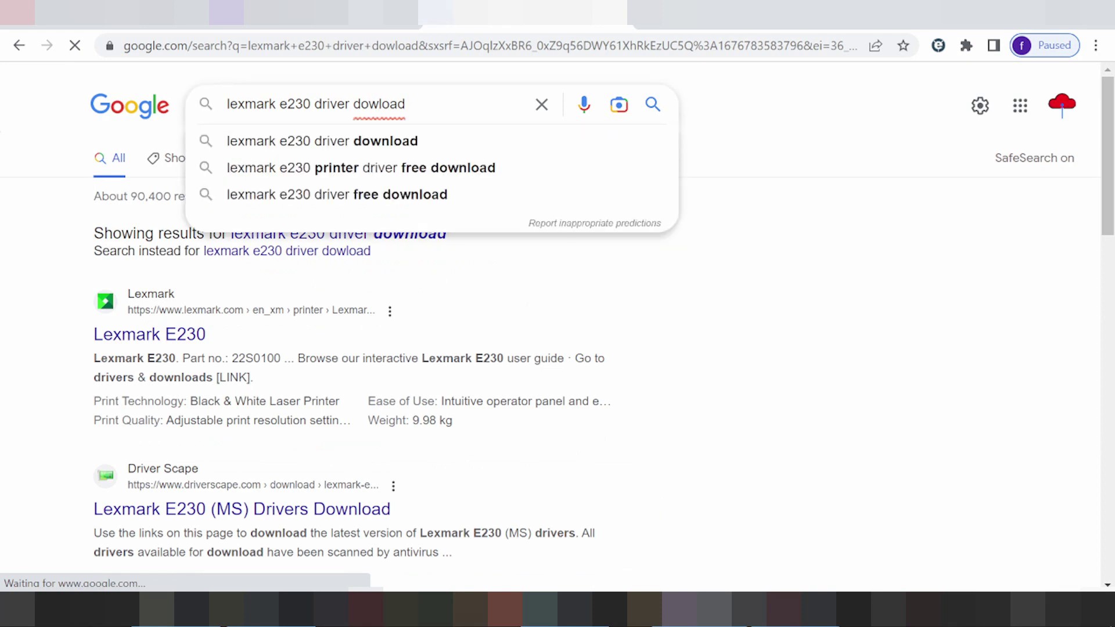
{"action": "type", "text": "n"}
{"action": "key", "text": "Return"}
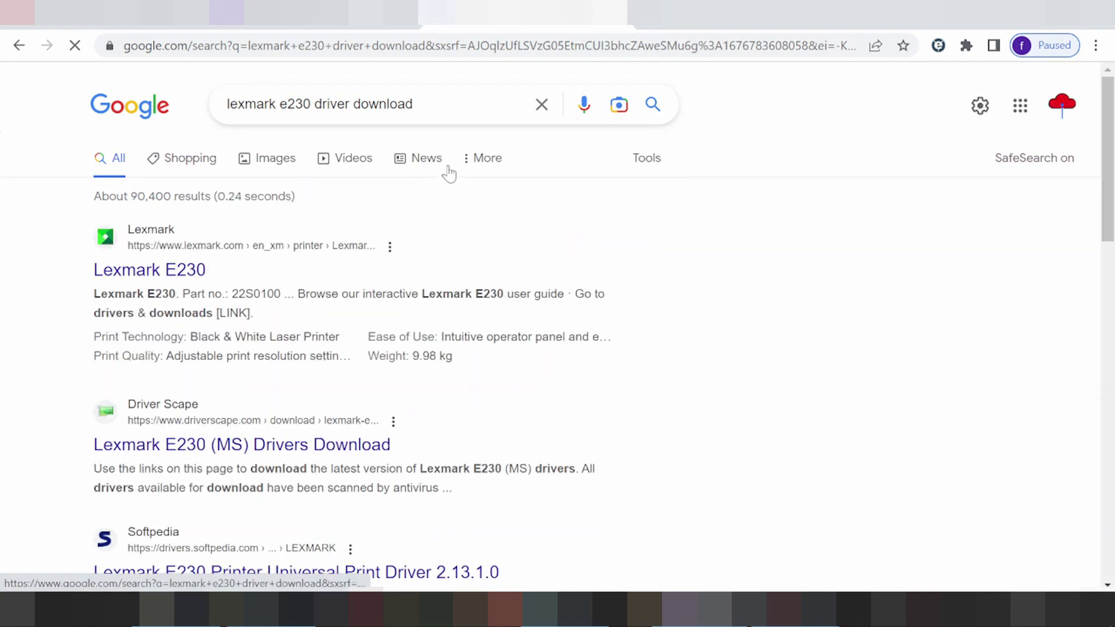
{"action": "scroll", "coordinate": [540, 264], "scroll_direction": "down", "scroll_amount": 4}
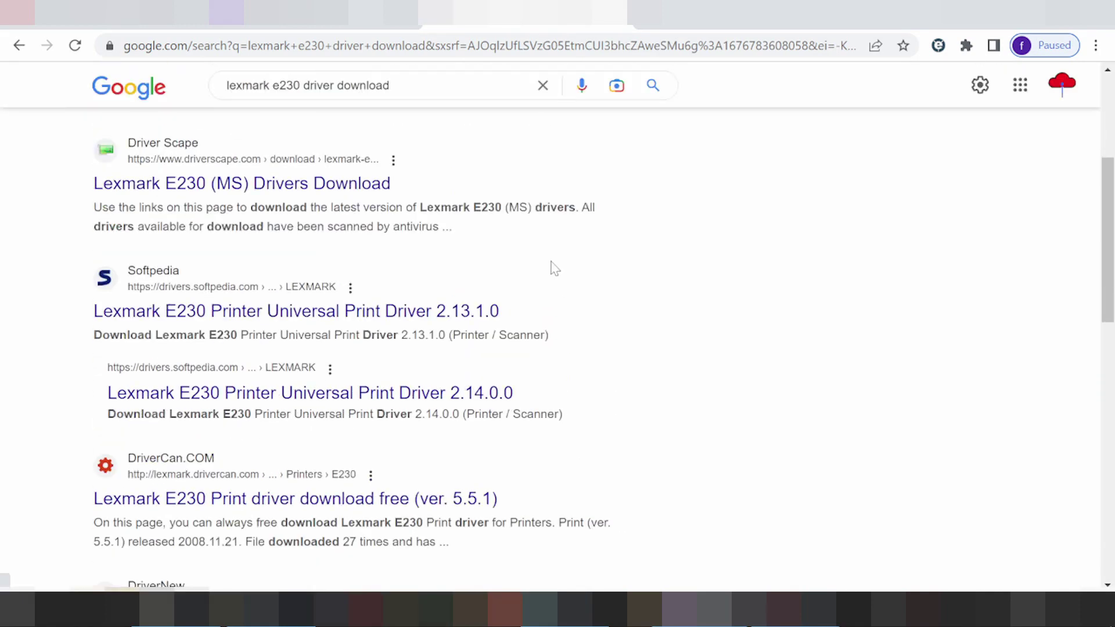
{"action": "scroll", "coordinate": [552, 267], "scroll_direction": "down", "scroll_amount": 7}
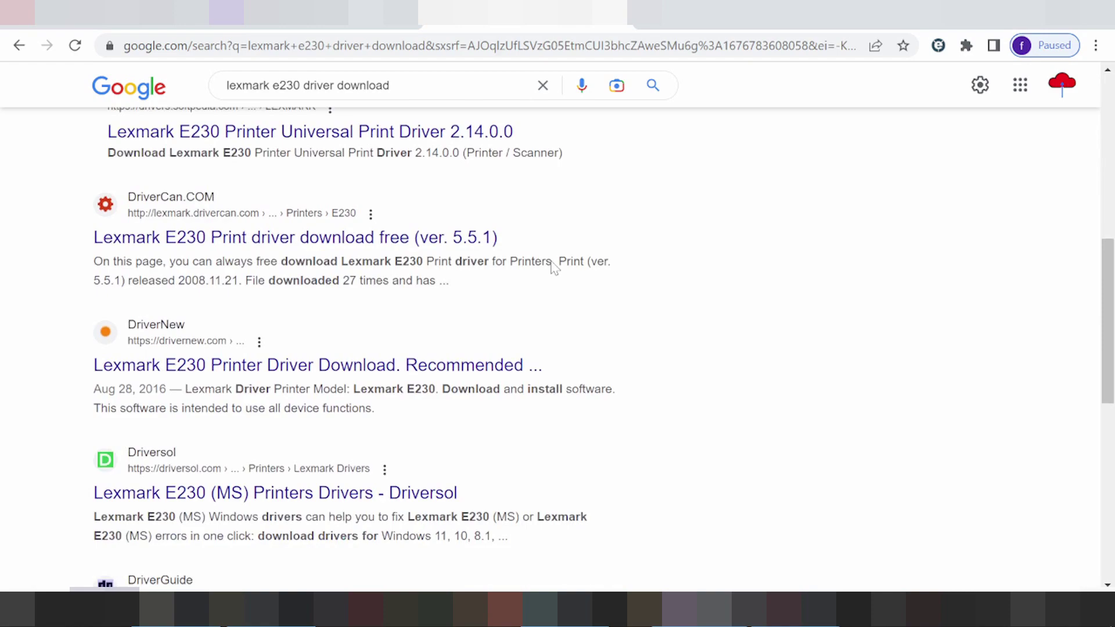
{"action": "scroll", "coordinate": [554, 269], "scroll_direction": "down", "scroll_amount": 6}
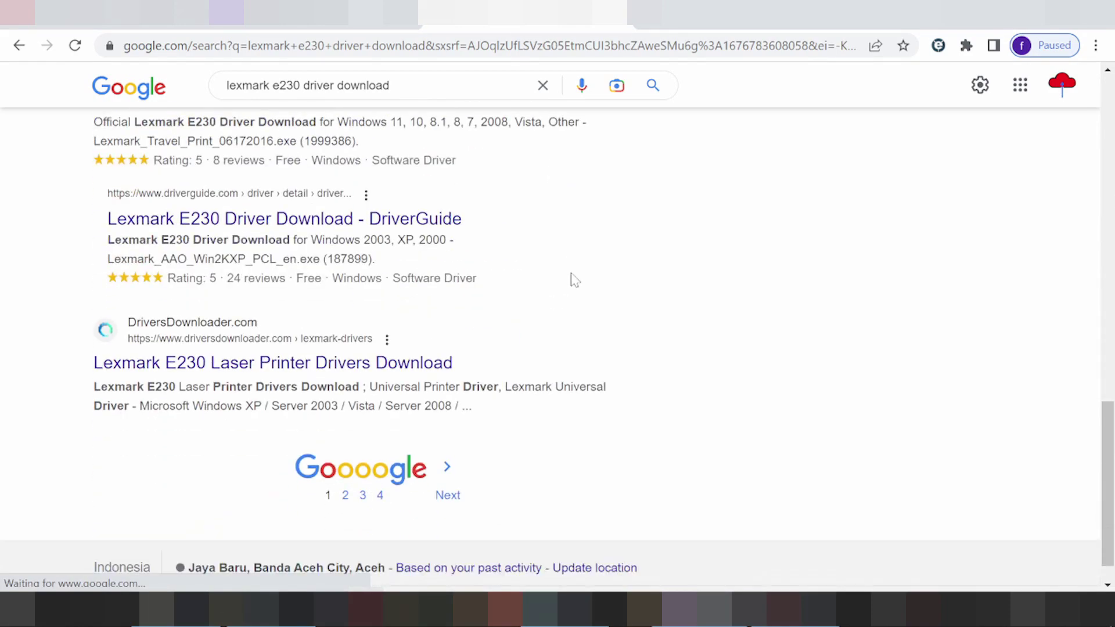
{"action": "scroll", "coordinate": [574, 279], "scroll_direction": "up", "scroll_amount": 12}
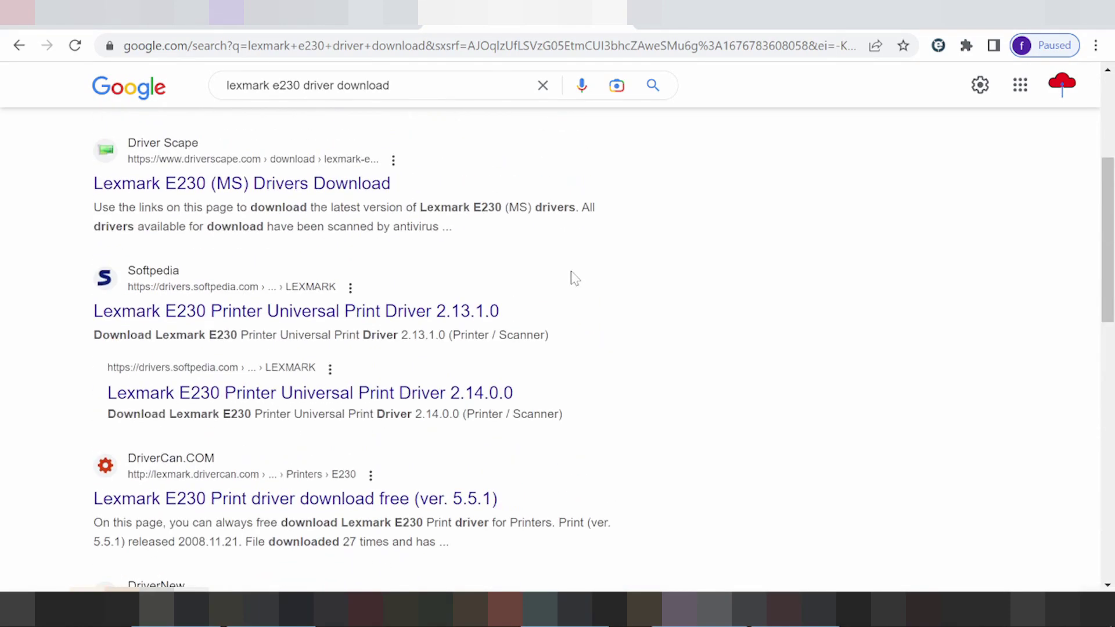
{"action": "scroll", "coordinate": [575, 278], "scroll_direction": "up", "scroll_amount": 2}
{"action": "scroll", "coordinate": [574, 279], "scroll_direction": "up", "scroll_amount": 3}
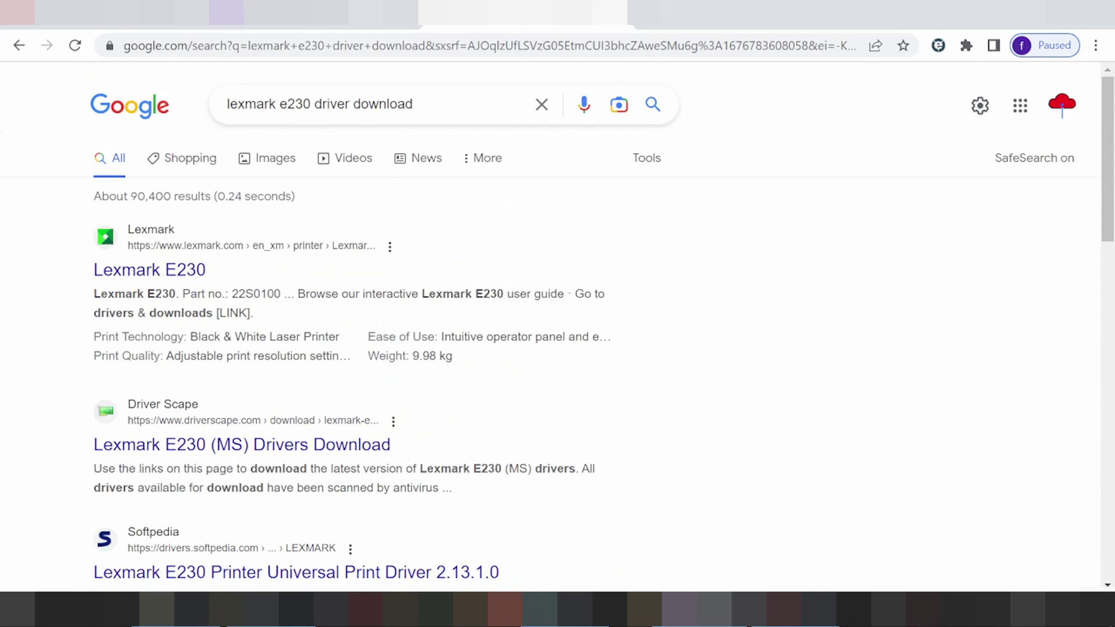
Step: Open the official Lexmark E230 page, then its Drivers and Support section's Drivers & downloads list
{"action": "left_click", "coordinate": [136, 281]}
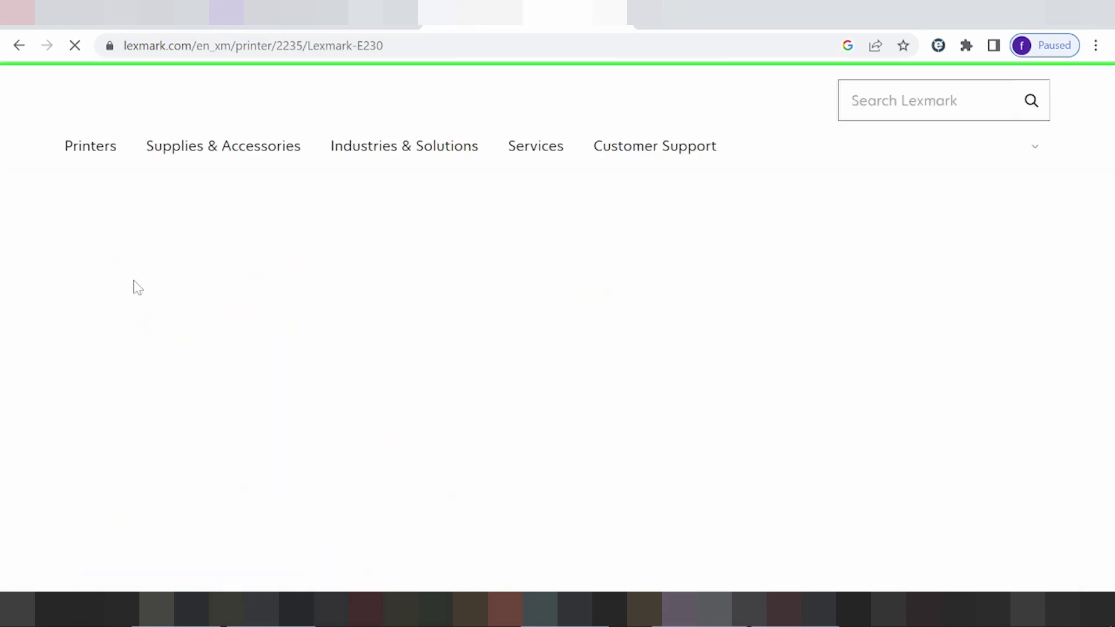
{"action": "scroll", "coordinate": [332, 227], "scroll_direction": "down", "scroll_amount": 2}
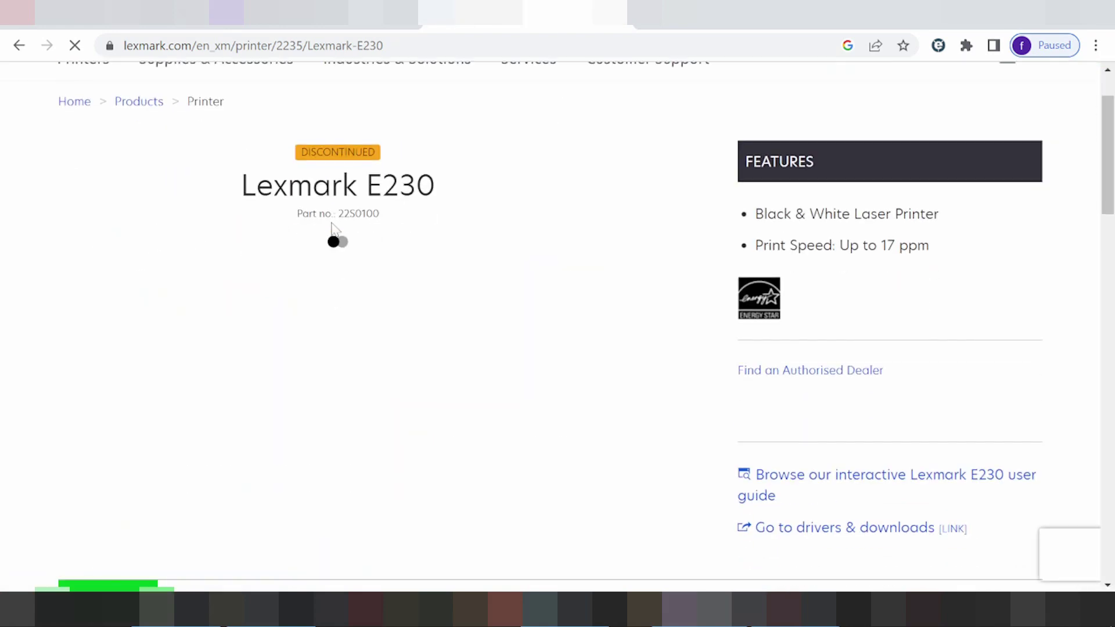
{"action": "scroll", "coordinate": [332, 232], "scroll_direction": "down", "scroll_amount": 1}
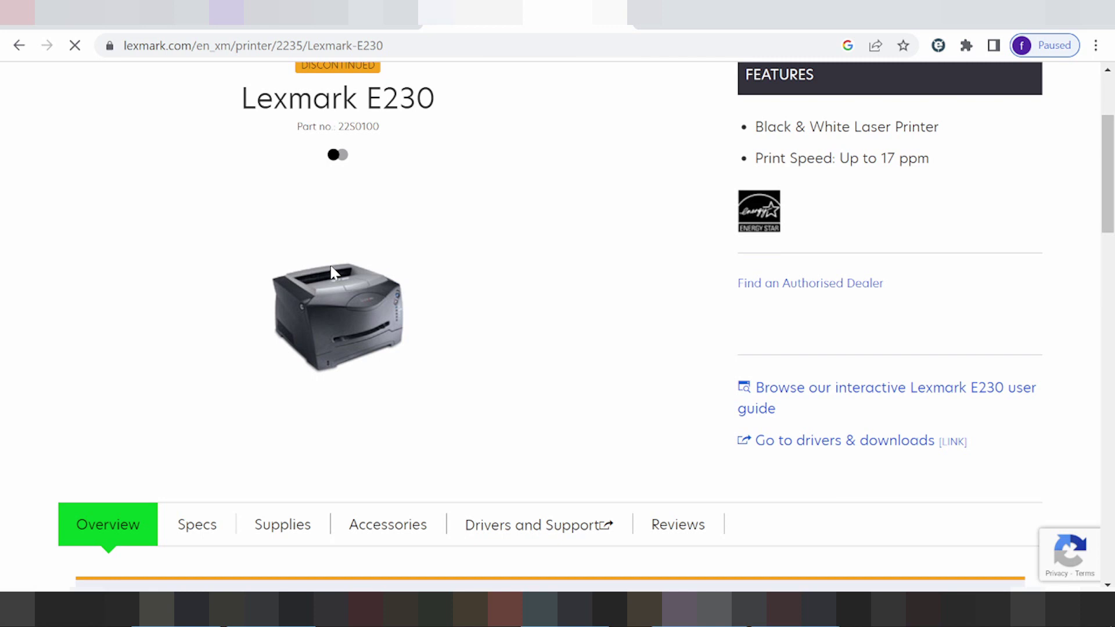
{"action": "scroll", "coordinate": [490, 364], "scroll_direction": "down", "scroll_amount": 3}
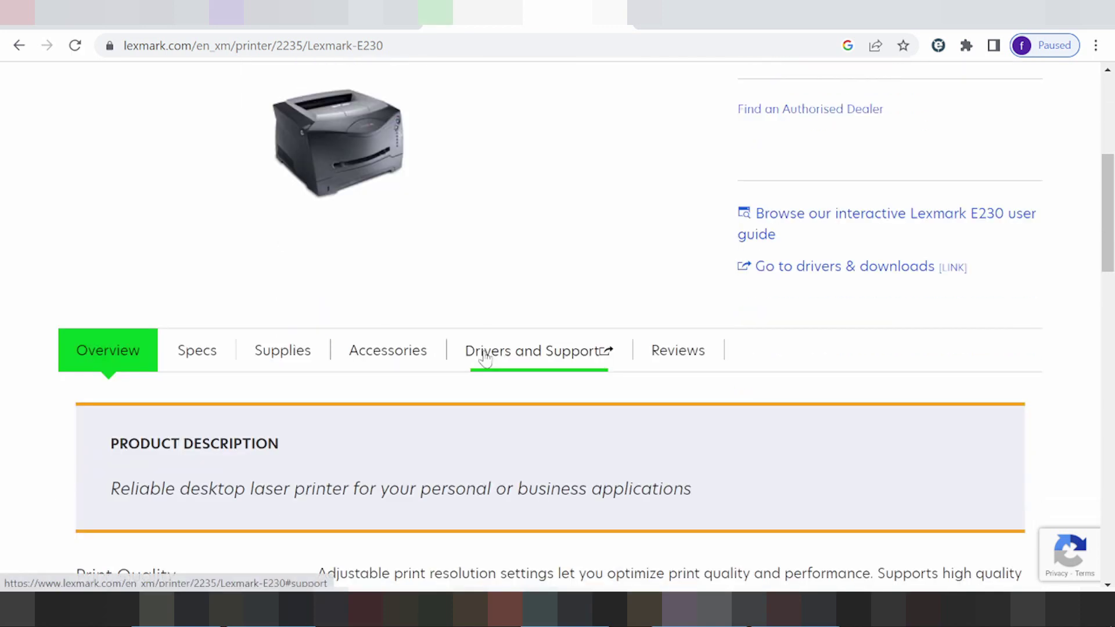
{"action": "left_click", "coordinate": [496, 351]}
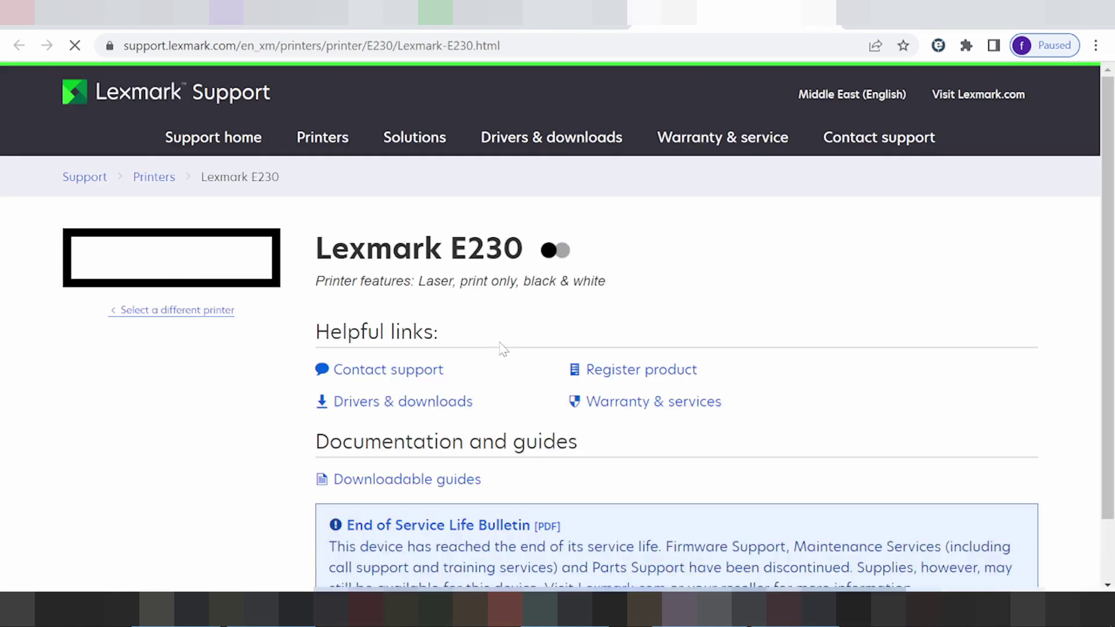
{"action": "left_click", "coordinate": [335, 402]}
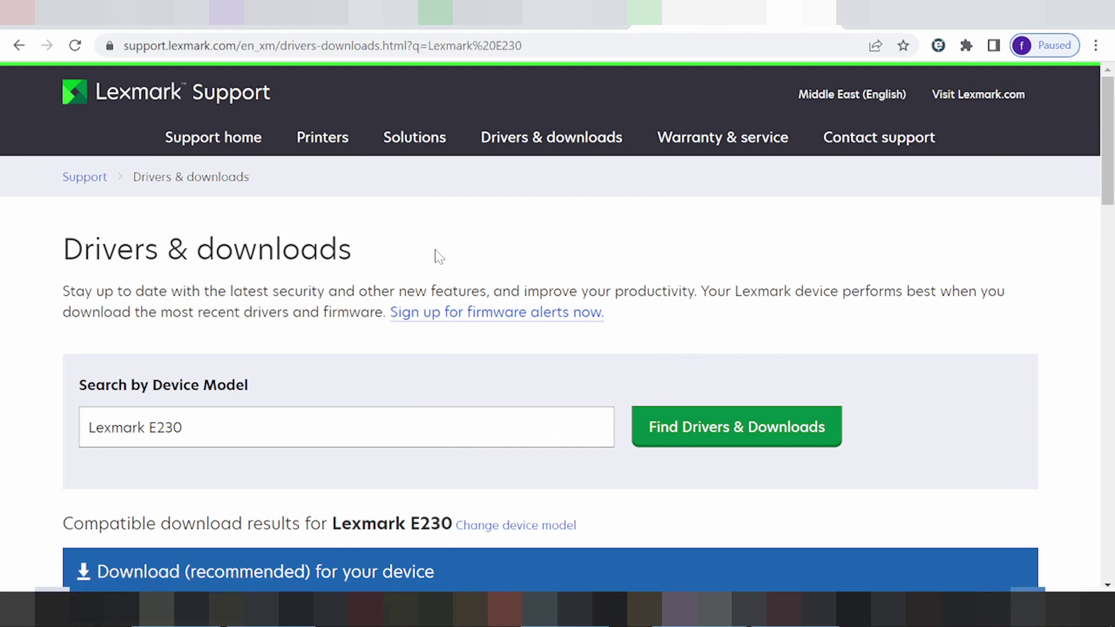
Step: Filter the E230 drivers table to the macOS operating system
{"action": "scroll", "coordinate": [436, 256], "scroll_direction": "down", "scroll_amount": 9}
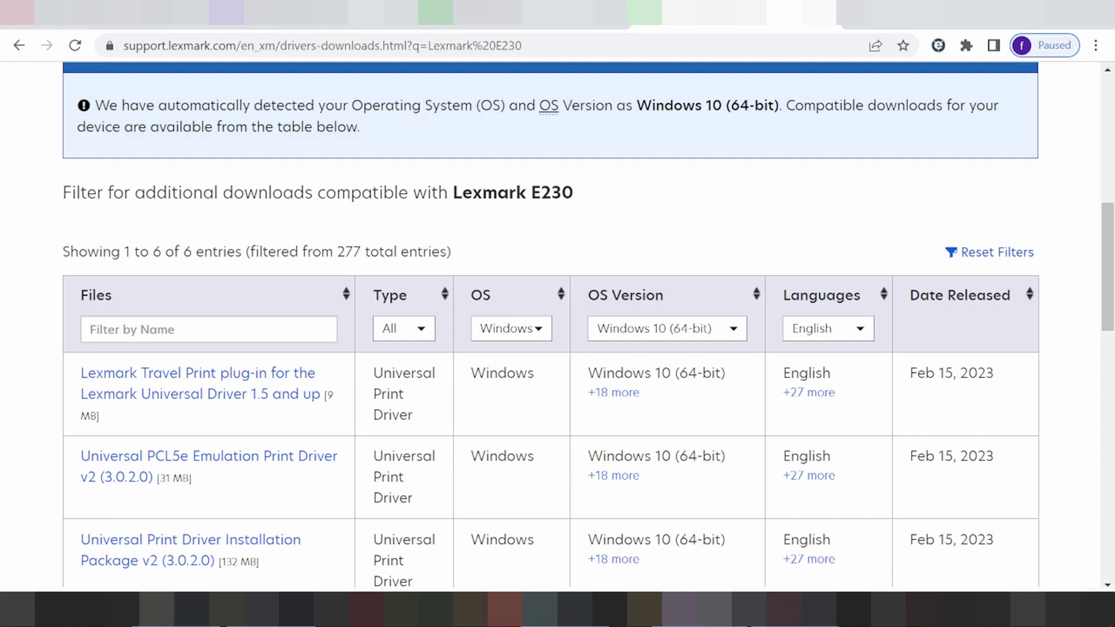
{"action": "scroll", "coordinate": [558, 235], "scroll_direction": "down", "scroll_amount": 1}
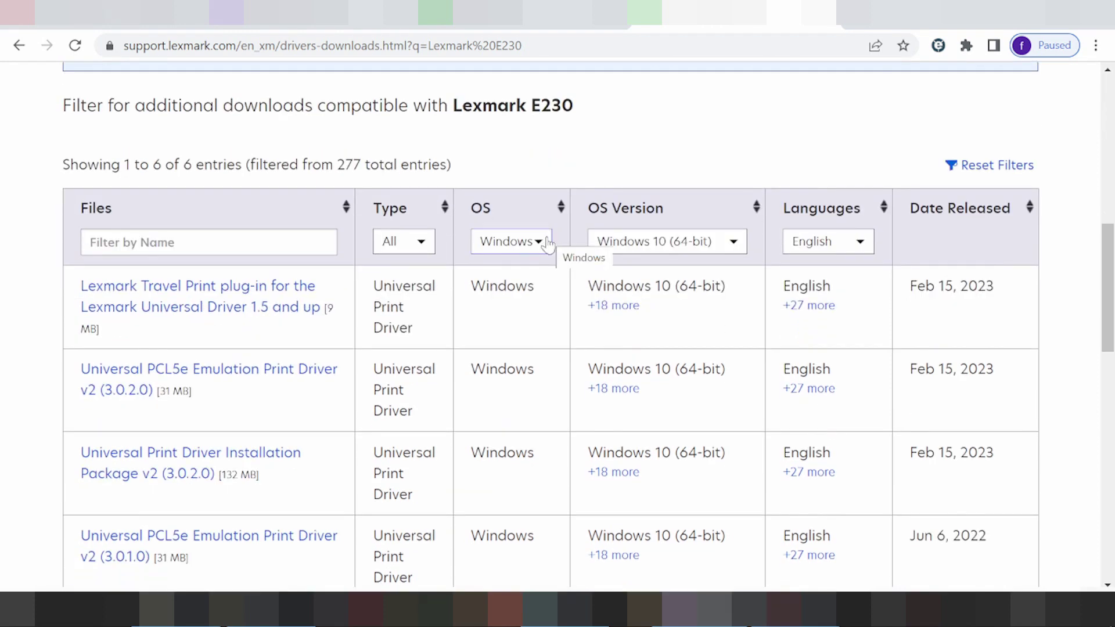
{"action": "left_click", "coordinate": [491, 241]}
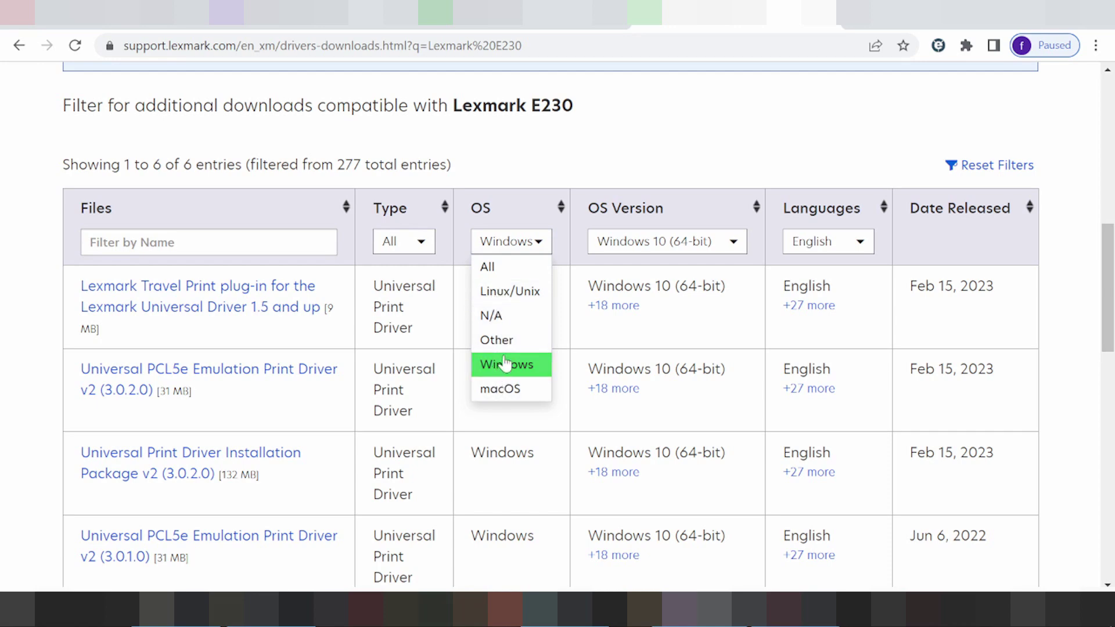
{"action": "left_click", "coordinate": [510, 390]}
Step: Browse the macOS OS Version choices, leaving it at All, then reopen the OS list
{"action": "left_click", "coordinate": [641, 161]}
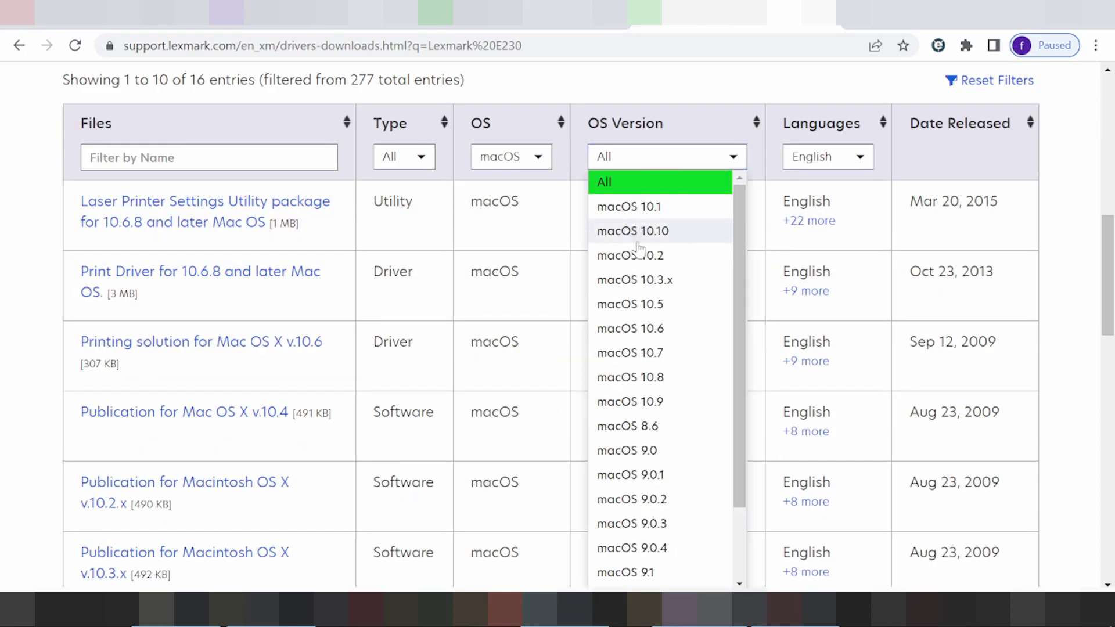
{"action": "scroll", "coordinate": [638, 255], "scroll_direction": "down", "scroll_amount": 3}
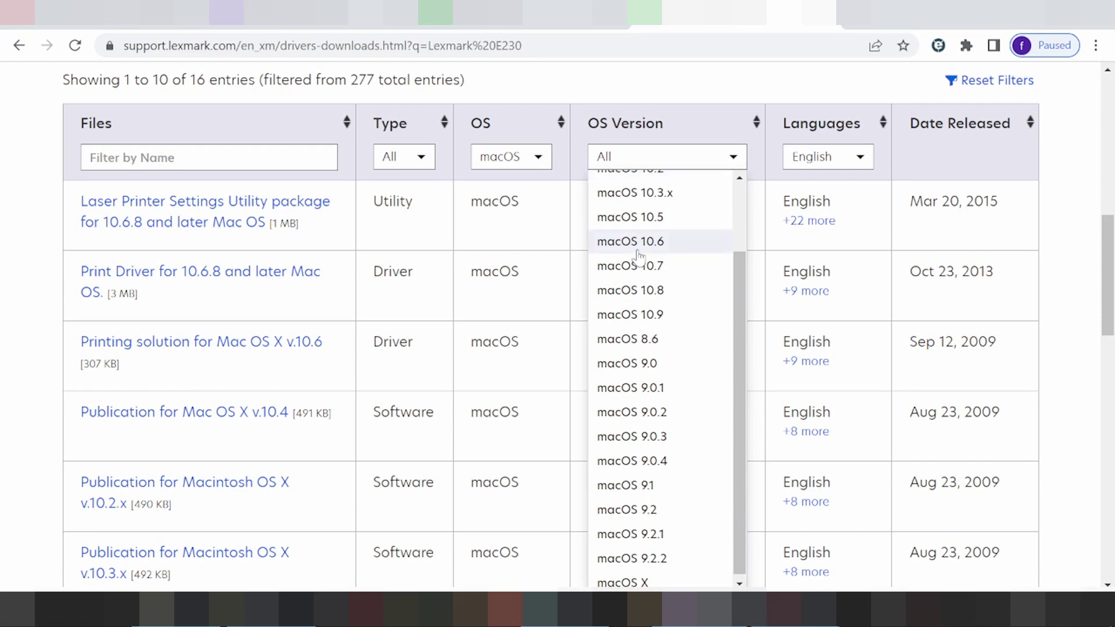
{"action": "scroll", "coordinate": [637, 256], "scroll_direction": "up", "scroll_amount": 3}
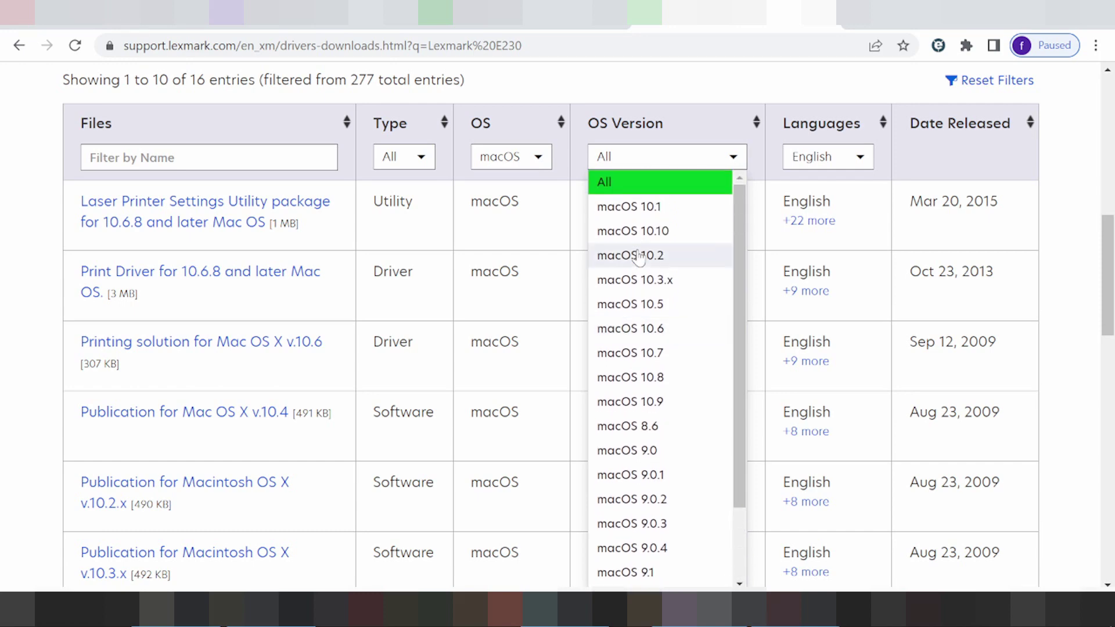
{"action": "left_click", "coordinate": [525, 167]}
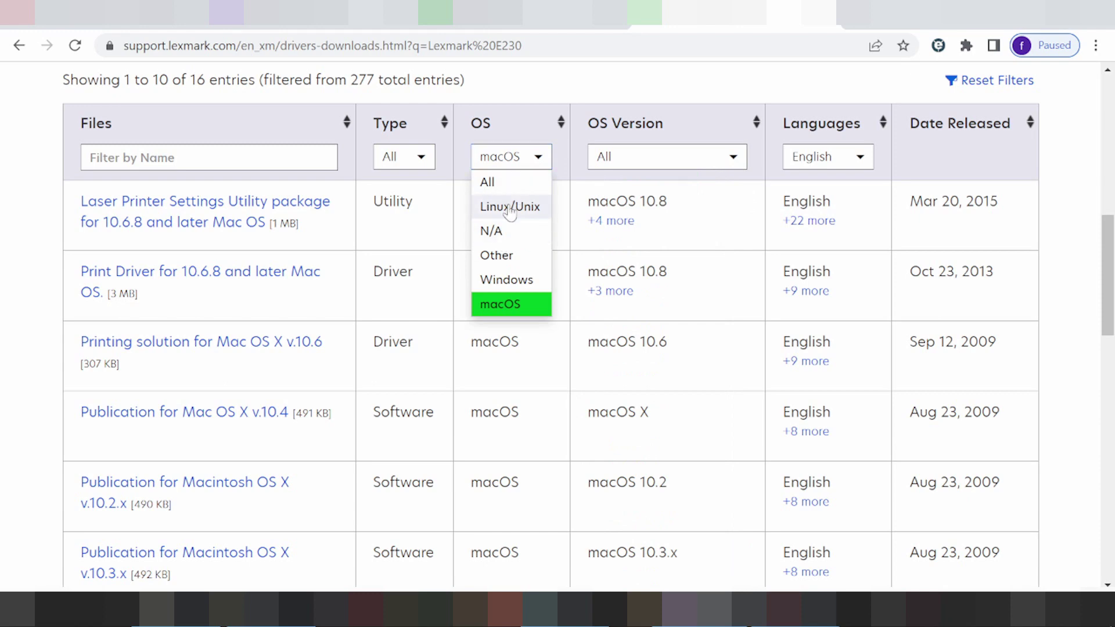
Step: Look over the macOS versions, then switch the OS filter to Linux/Unix
{"action": "left_click", "coordinate": [677, 152]}
{"action": "scroll", "coordinate": [665, 244], "scroll_direction": "down", "scroll_amount": 2}
{"action": "scroll", "coordinate": [662, 265], "scroll_direction": "up", "scroll_amount": 2}
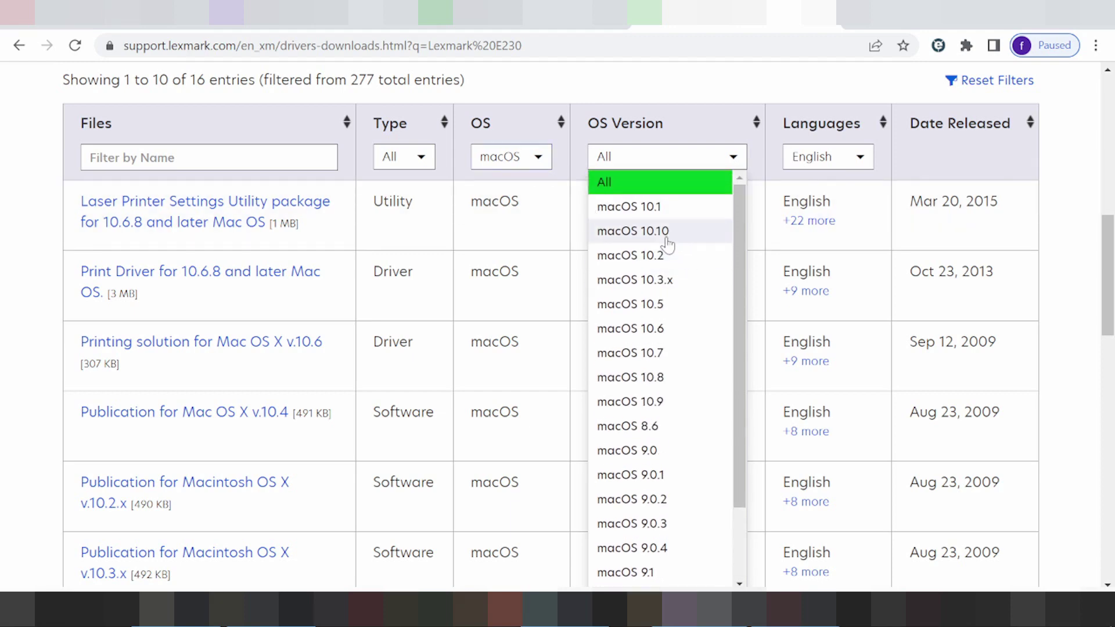
{"action": "left_click", "coordinate": [509, 158]}
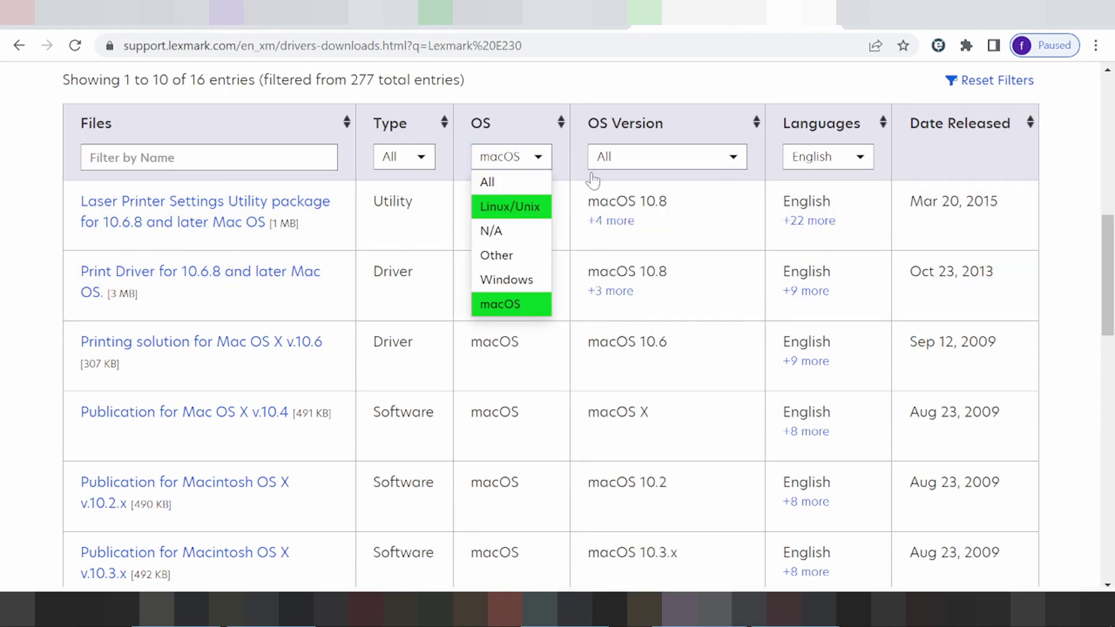
{"action": "left_click", "coordinate": [510, 206]}
Step: Set the OS Version to Debian 6.0, leaving only the Debian Gnu/Linux print driver
{"action": "left_click", "coordinate": [632, 163]}
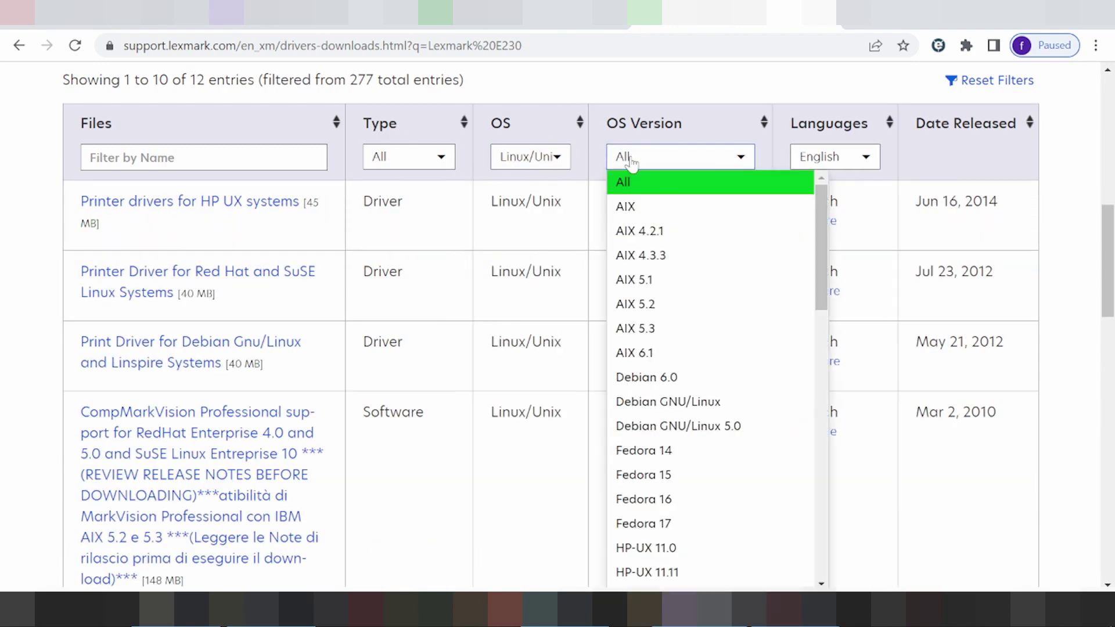
{"action": "scroll", "coordinate": [667, 290], "scroll_direction": "down", "scroll_amount": 3}
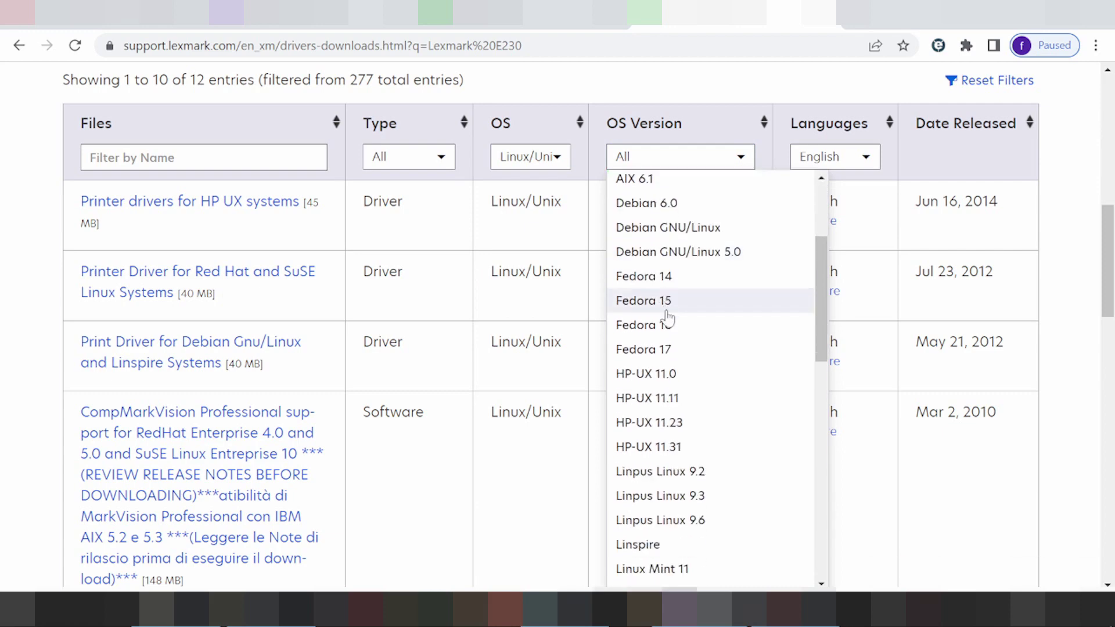
{"action": "scroll", "coordinate": [632, 308], "scroll_direction": "down", "scroll_amount": 3}
{"action": "scroll", "coordinate": [669, 317], "scroll_direction": "up", "scroll_amount": 3}
{"action": "scroll", "coordinate": [668, 317], "scroll_direction": "up", "scroll_amount": 3}
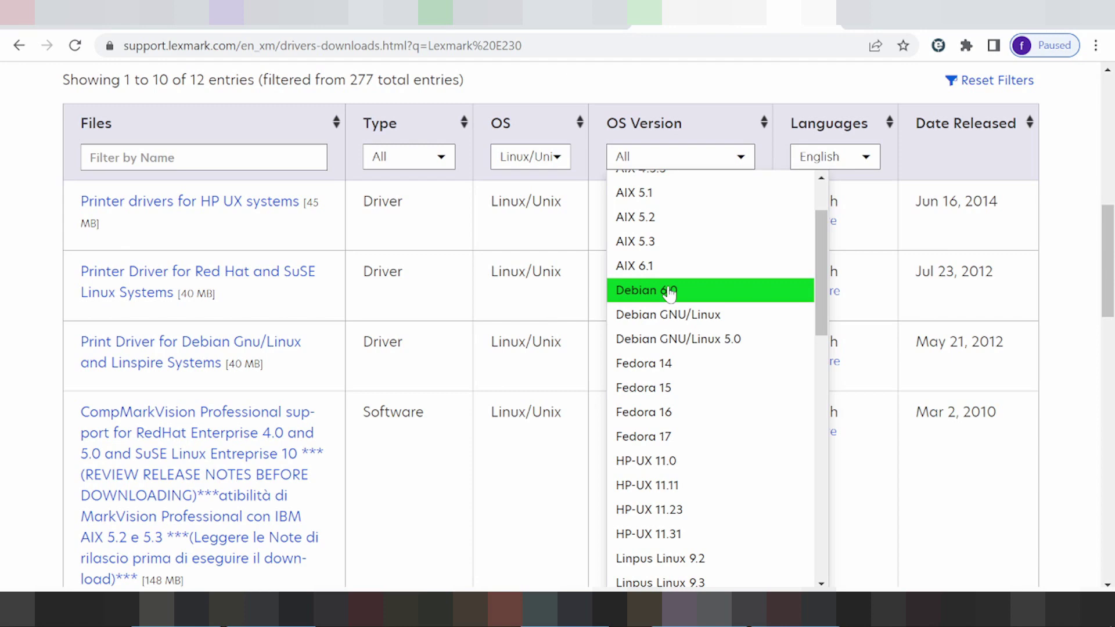
{"action": "left_click", "coordinate": [669, 291]}
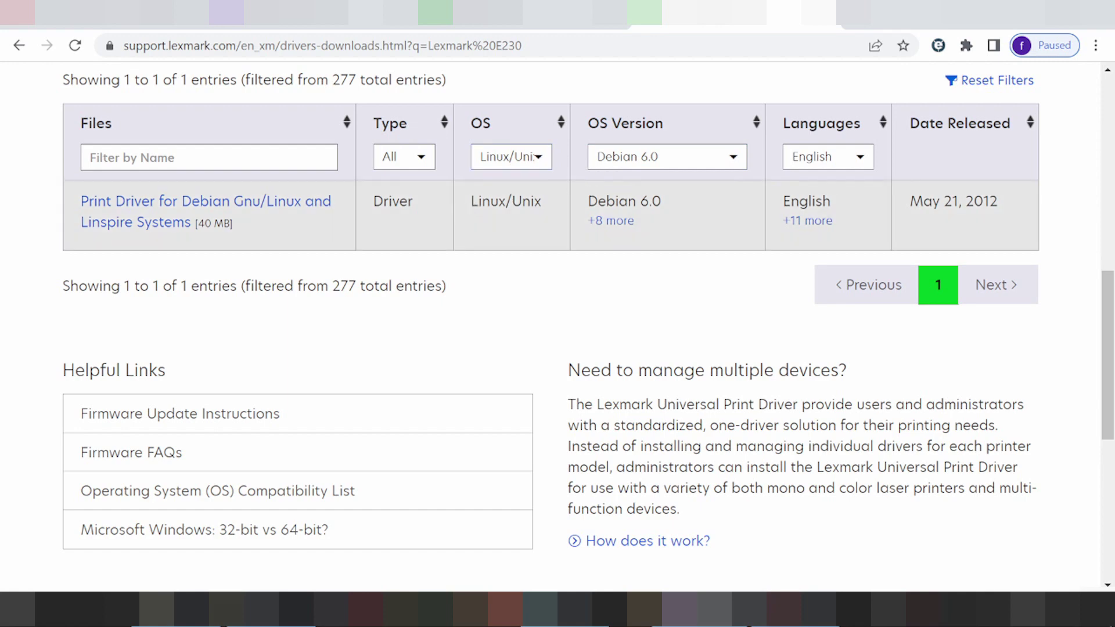
{"action": "left_click", "coordinate": [505, 157]}
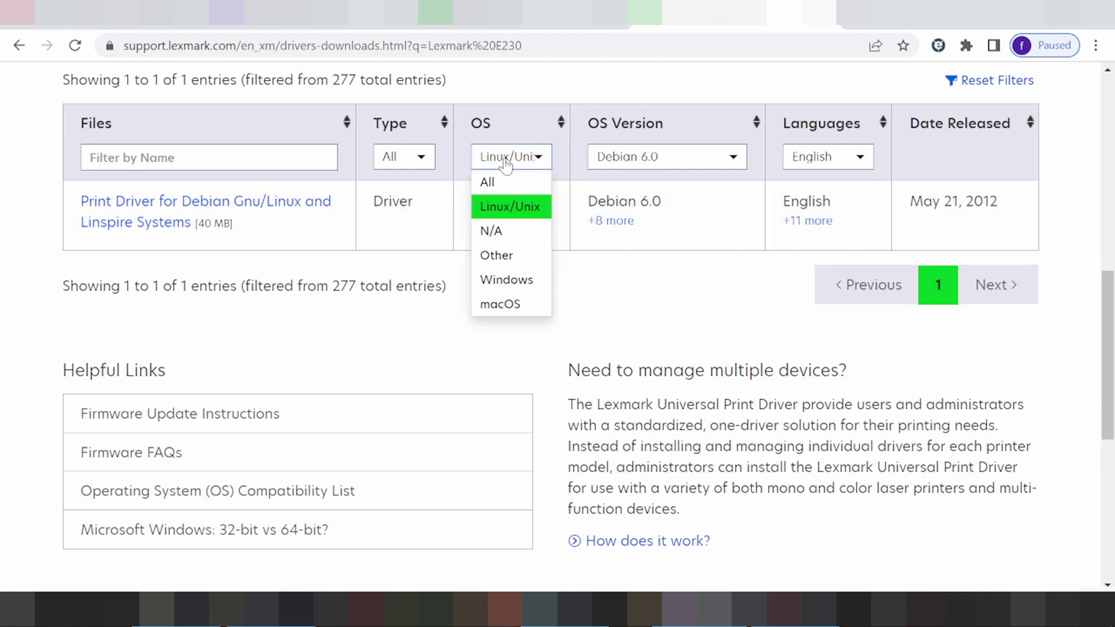
Step: Filter to Windows with OS Version Windows 11 (64-bit), then check the first entry's release date
{"action": "left_click", "coordinate": [518, 281]}
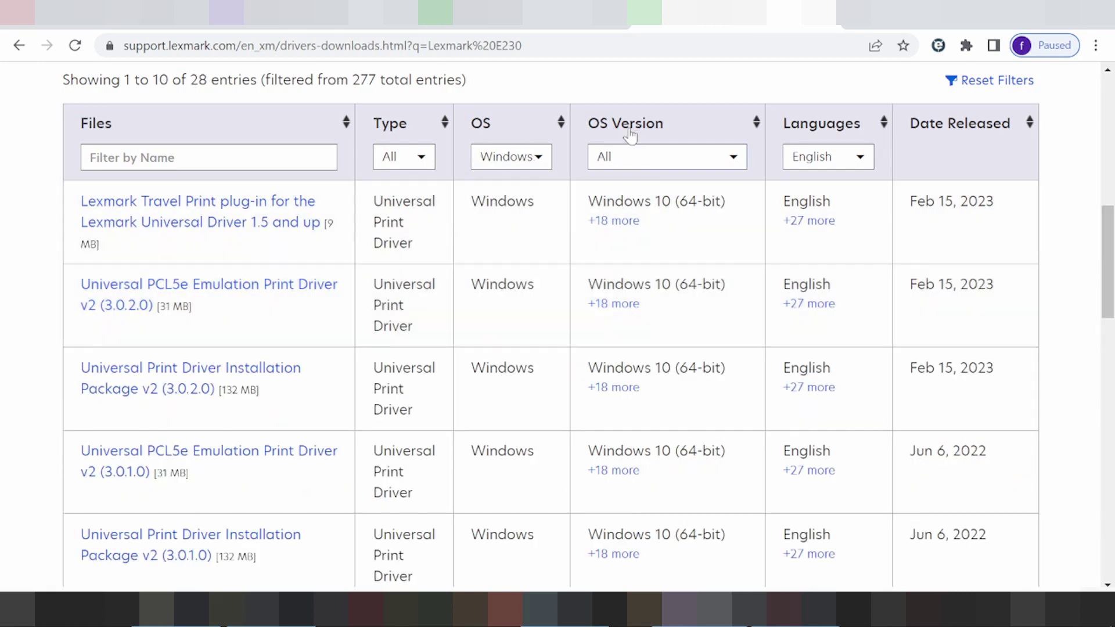
{"action": "left_click", "coordinate": [652, 158]}
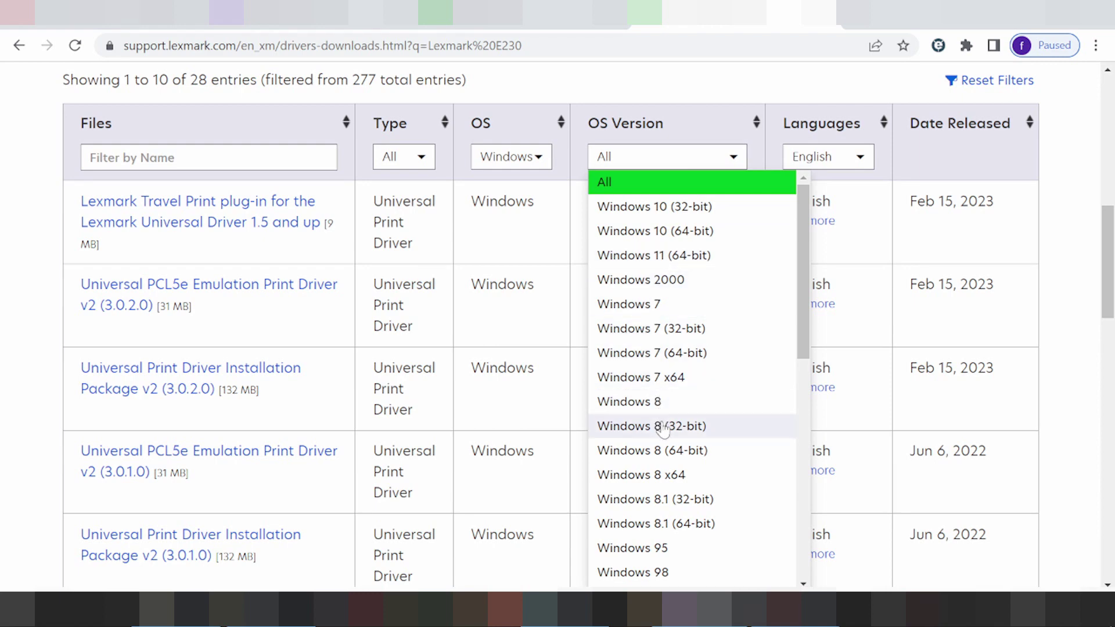
{"action": "scroll", "coordinate": [665, 459], "scroll_direction": "down", "scroll_amount": 1}
{"action": "scroll", "coordinate": [666, 460], "scroll_direction": "down", "scroll_amount": 4}
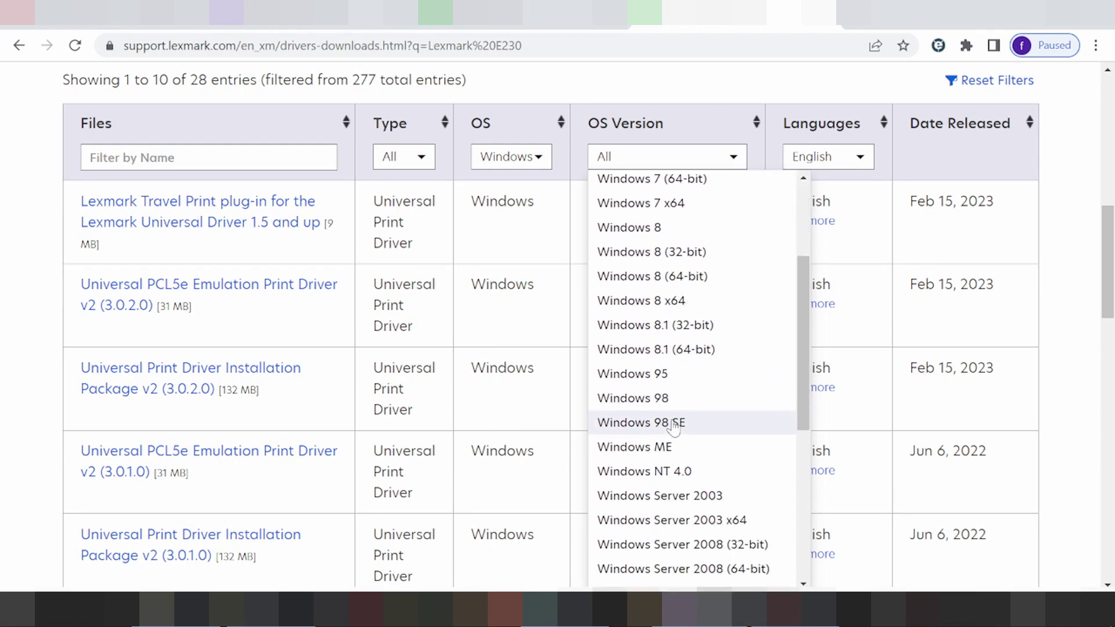
{"action": "scroll", "coordinate": [679, 414], "scroll_direction": "down", "scroll_amount": 5}
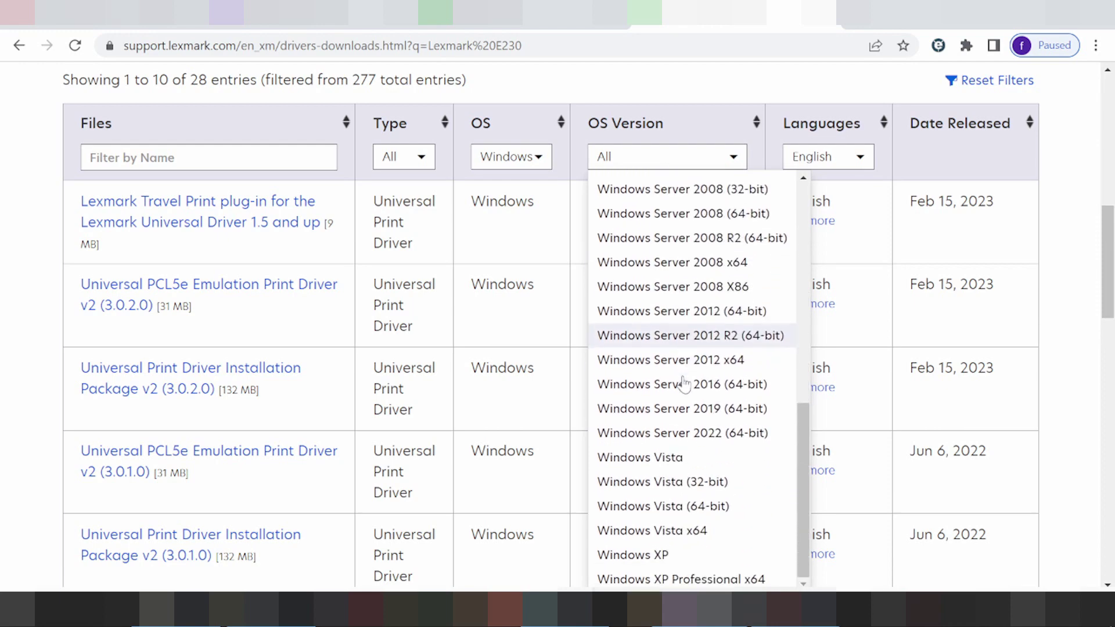
{"action": "scroll", "coordinate": [683, 372], "scroll_direction": "up", "scroll_amount": 10}
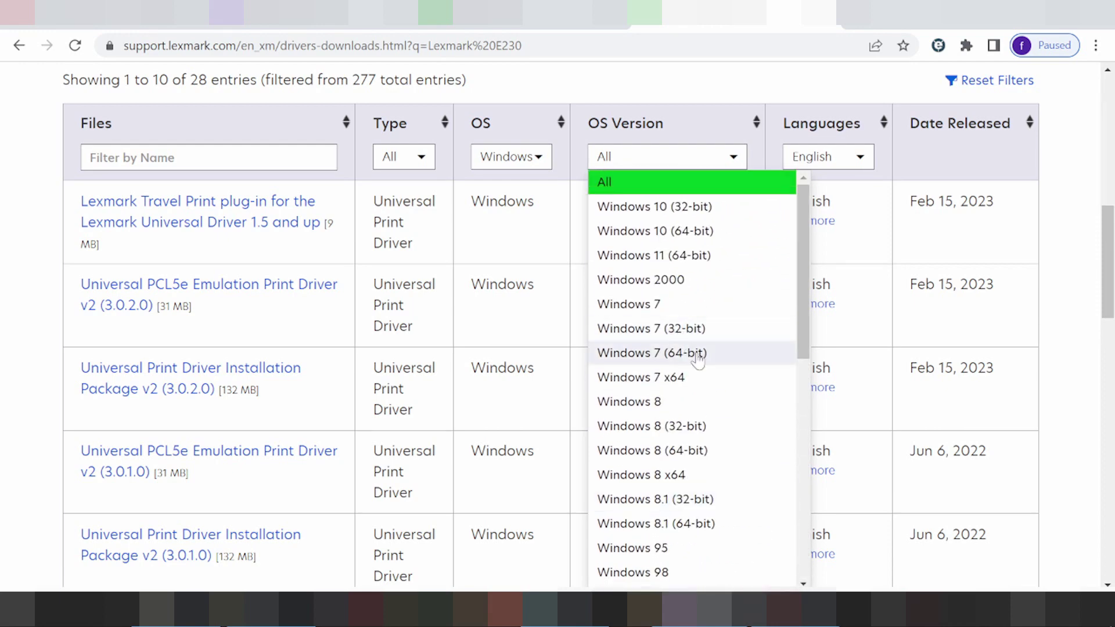
{"action": "left_click", "coordinate": [690, 258]}
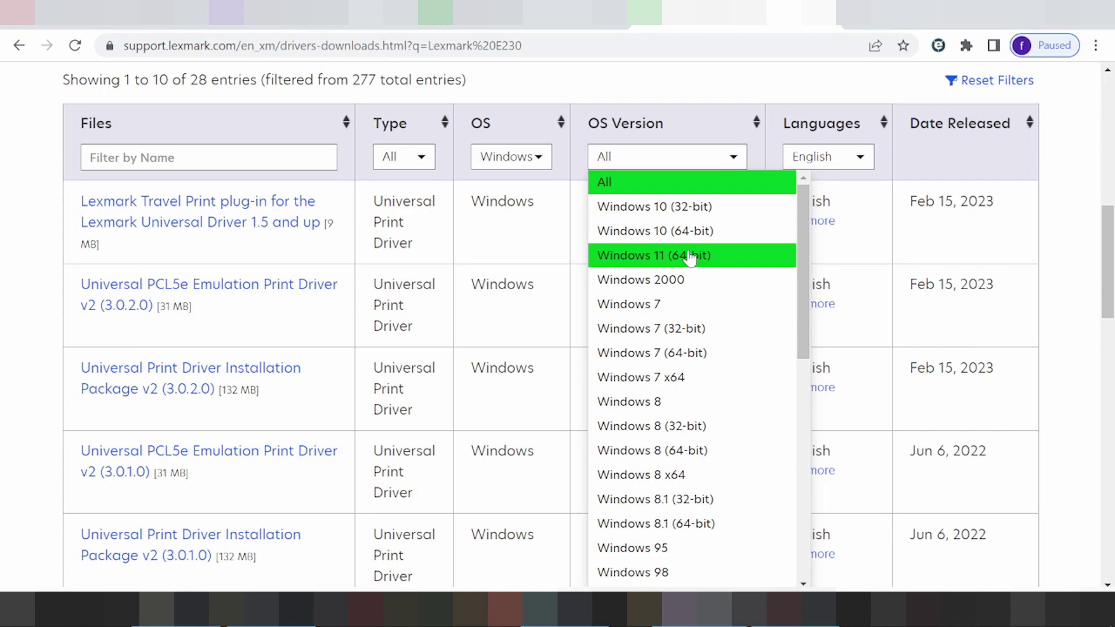
{"action": "left_click", "coordinate": [689, 258]}
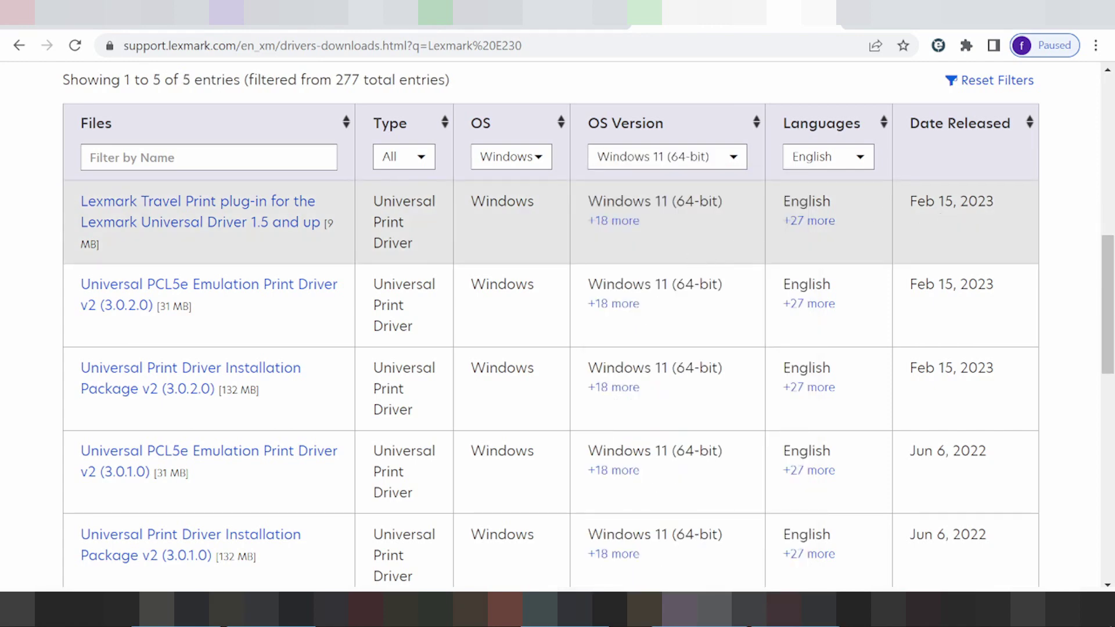
{"action": "left_click_drag", "start_coordinate": [916, 202], "coordinate": [1009, 225]}
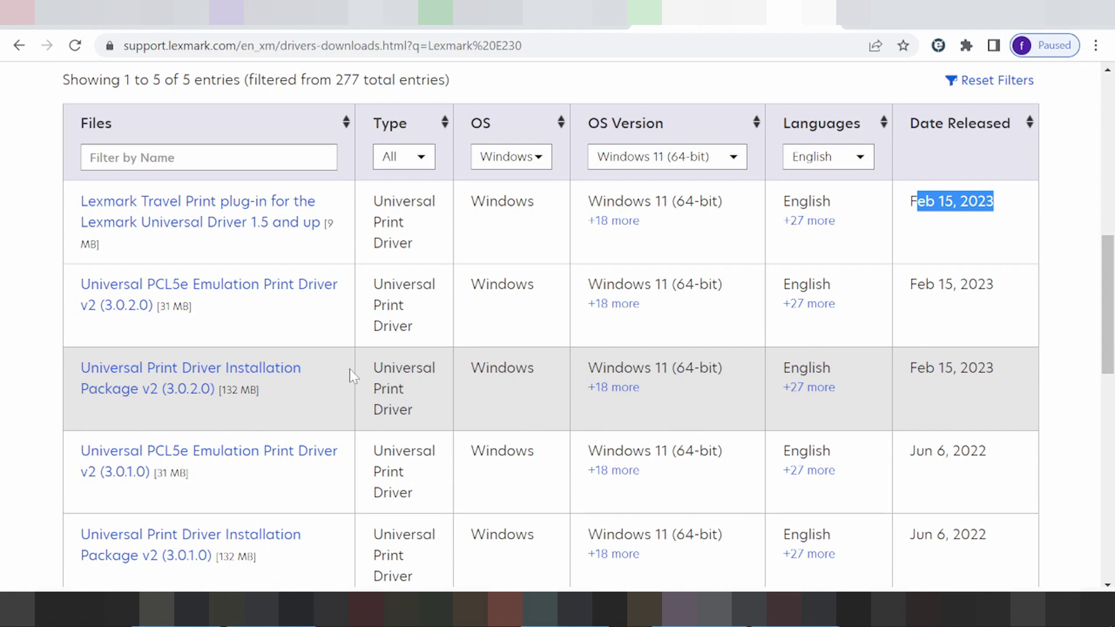
{"action": "scroll", "coordinate": [349, 369], "scroll_direction": "down", "scroll_amount": 2}
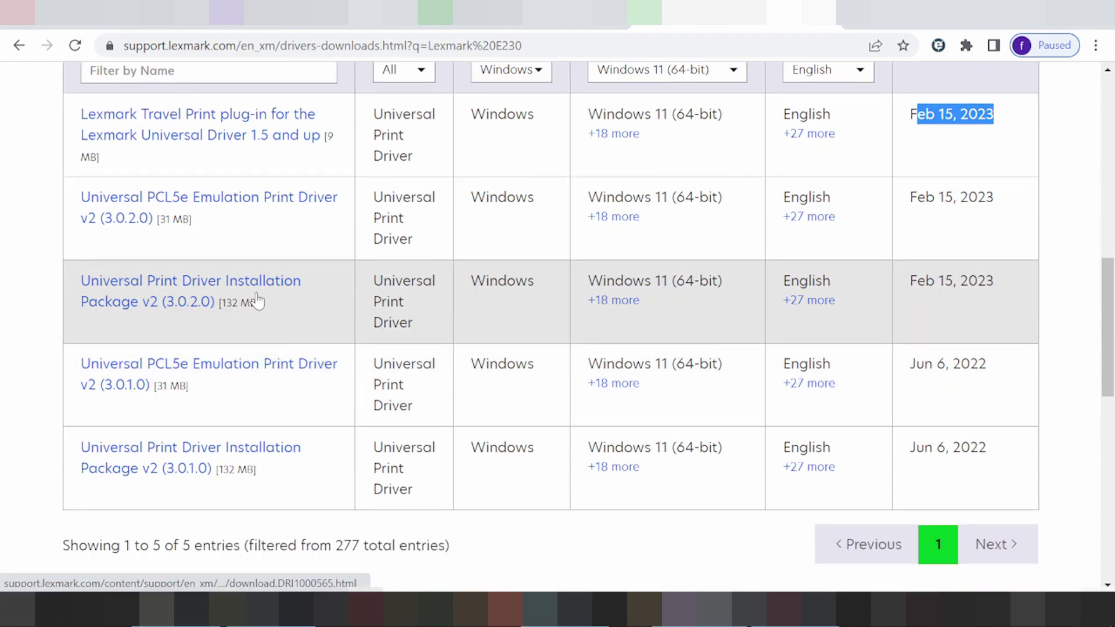
Step: Open Universal Print Driver Installation Package v2 (3.0.2.0) and expand its full release notes
{"action": "left_click", "coordinate": [255, 300]}
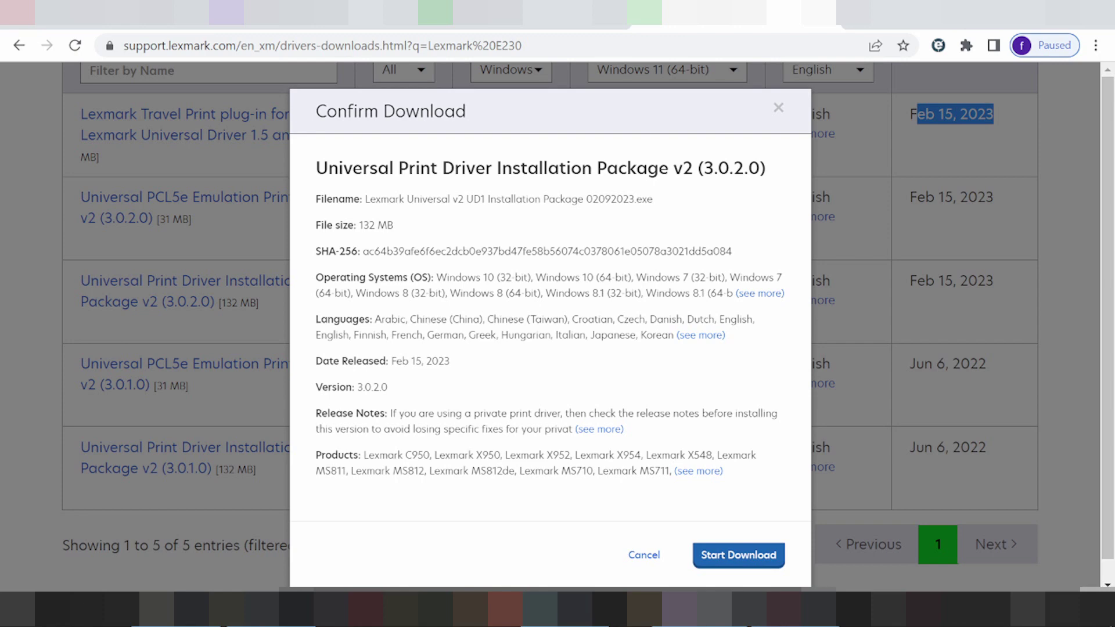
{"action": "left_click", "coordinate": [598, 430]}
{"action": "scroll", "coordinate": [550, 348], "scroll_direction": "down", "scroll_amount": 2}
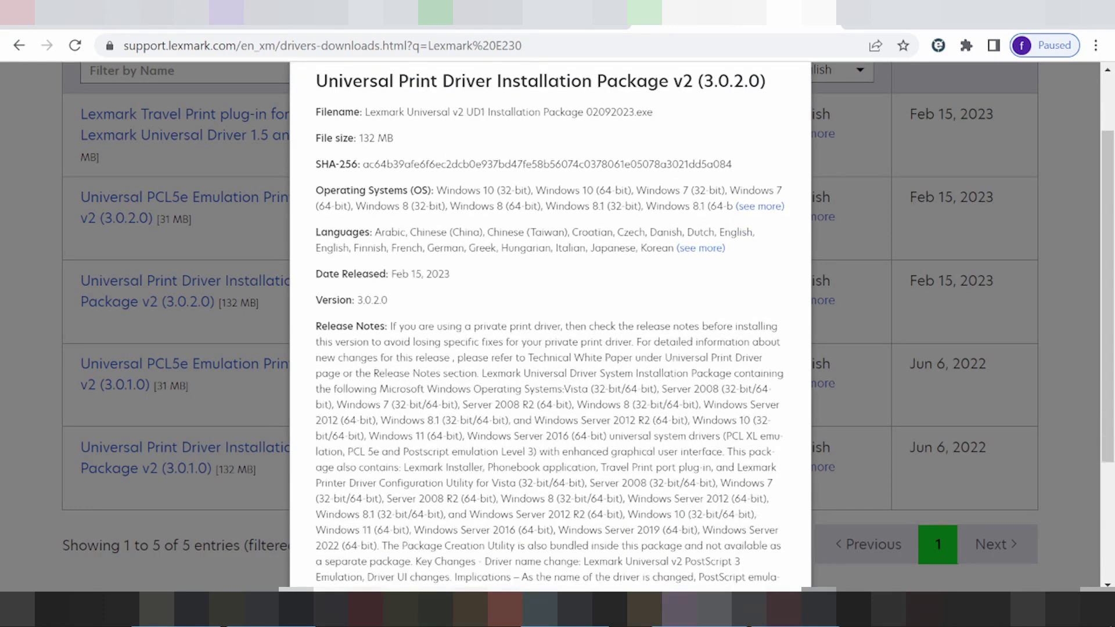
{"action": "scroll", "coordinate": [550, 349], "scroll_direction": "down", "scroll_amount": 3}
{"action": "scroll", "coordinate": [687, 418], "scroll_direction": "down", "scroll_amount": 1}
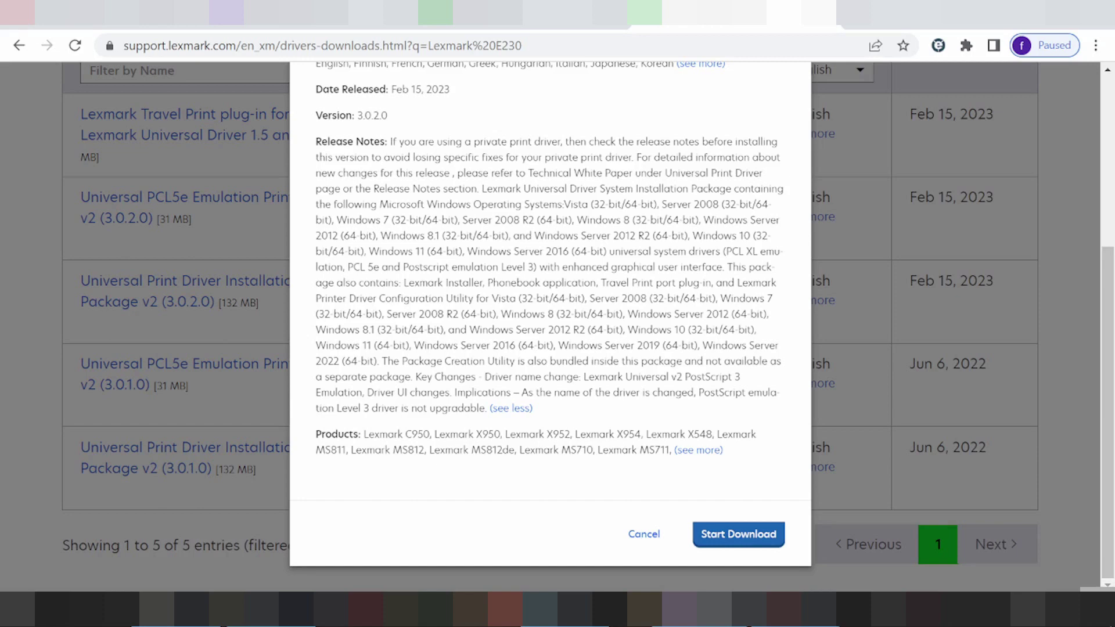